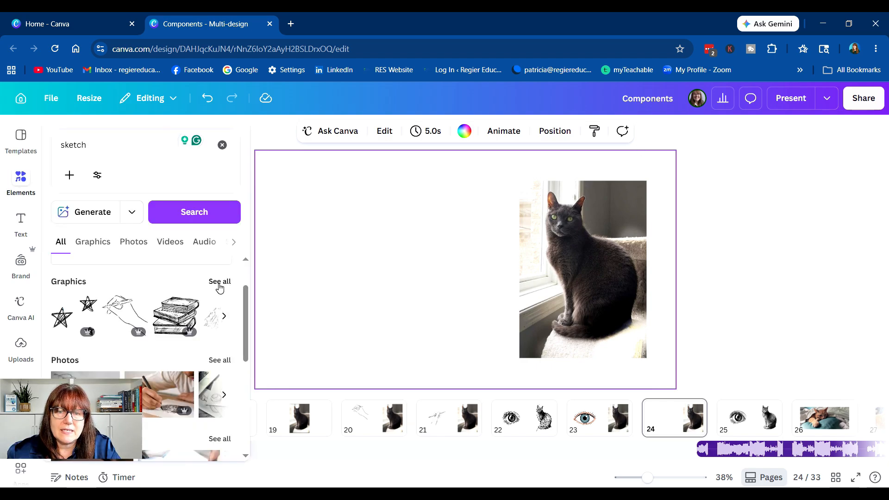
Step: Add a sketched daisy graphic from the sketch search results and move it left of the cat photo
left_click(219, 283)
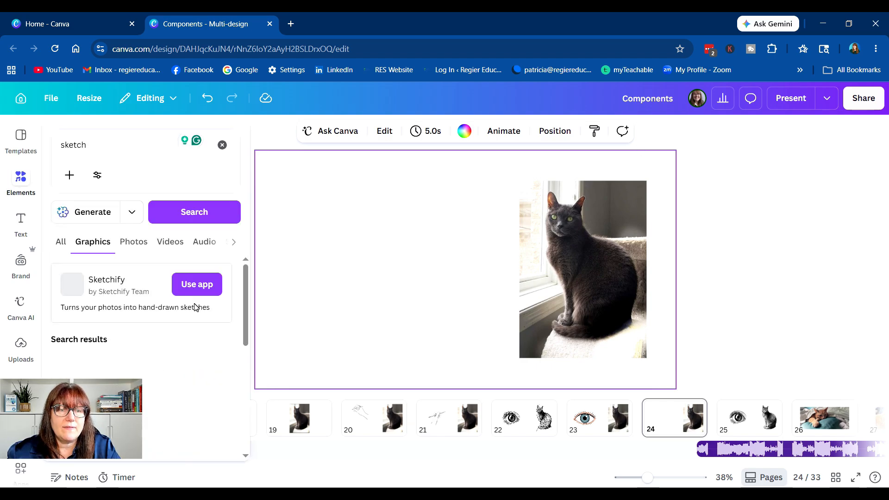
scroll(163, 308, "down", 3)
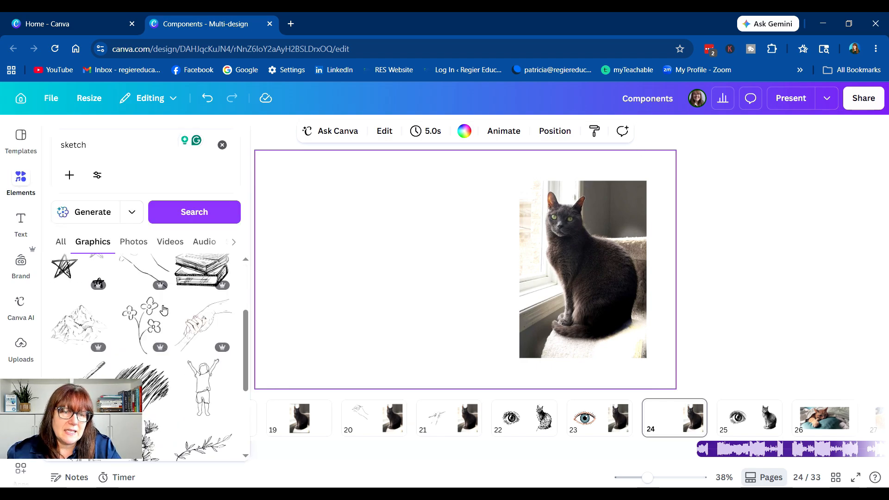
scroll(156, 365, "down", 2)
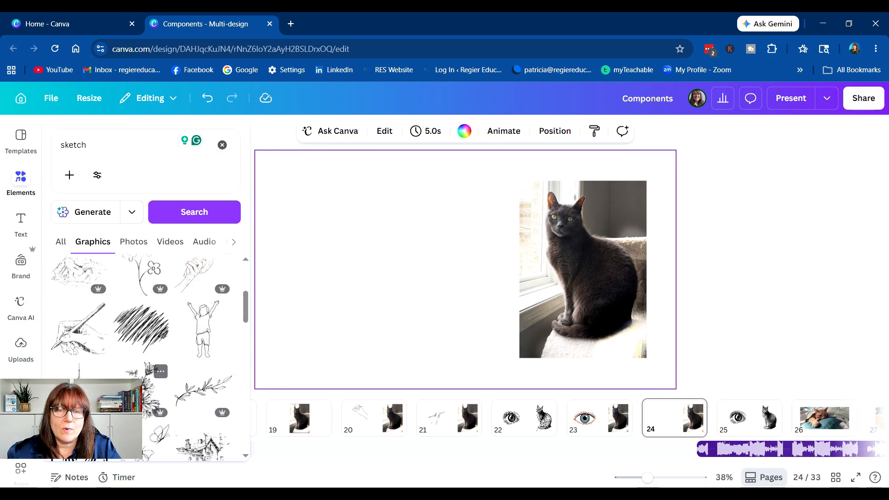
left_click(149, 388)
left_click_drag(481, 281, 376, 281)
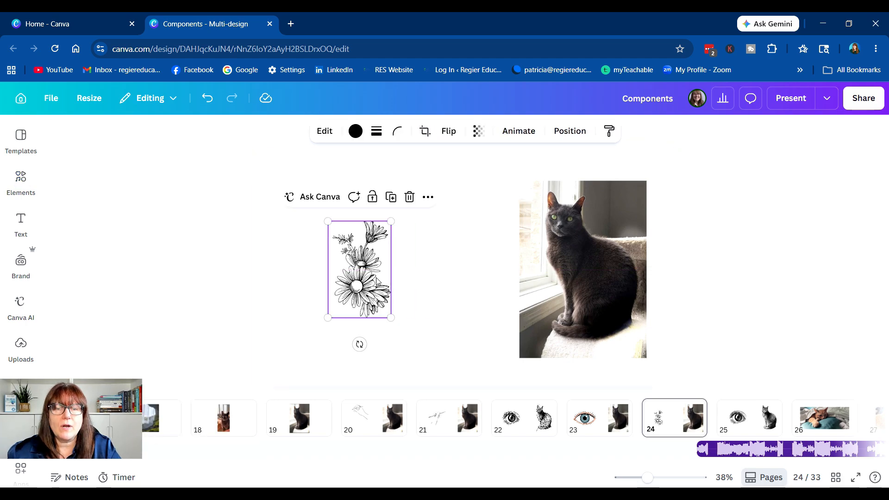
Step: Try to copy the daisy graphic's style and apply it to the cat photo
right_click(379, 274)
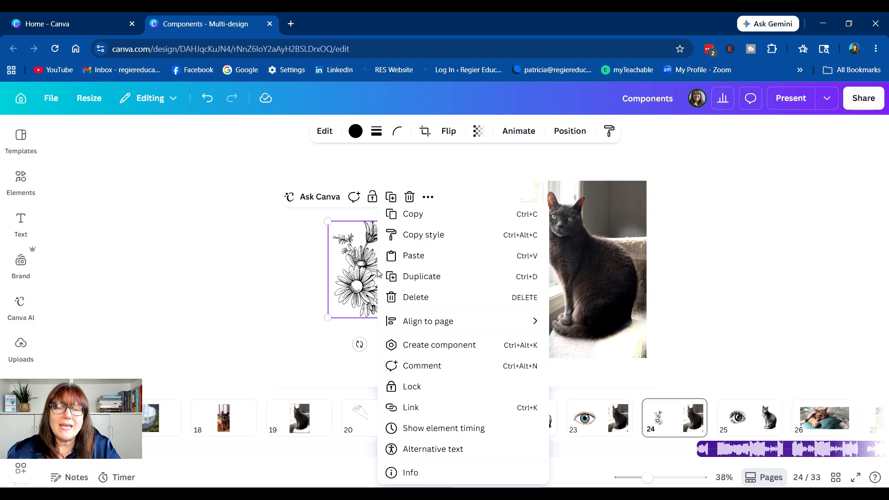
left_click(527, 239)
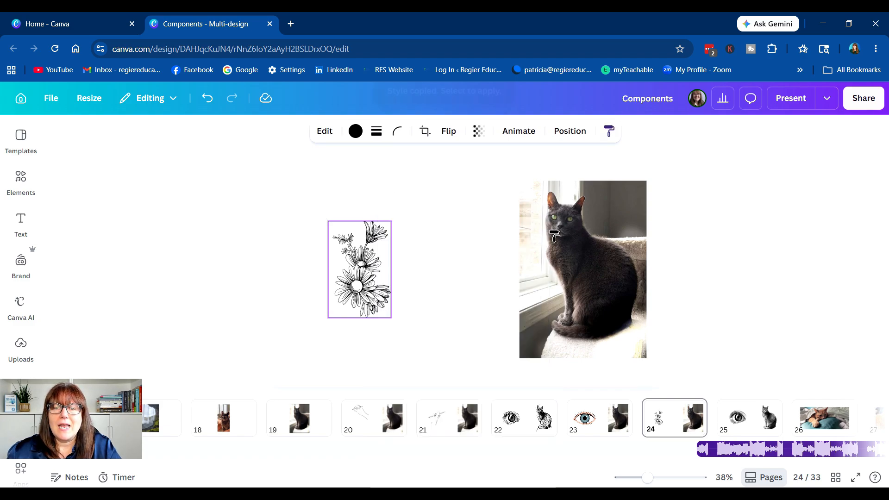
left_click(582, 254)
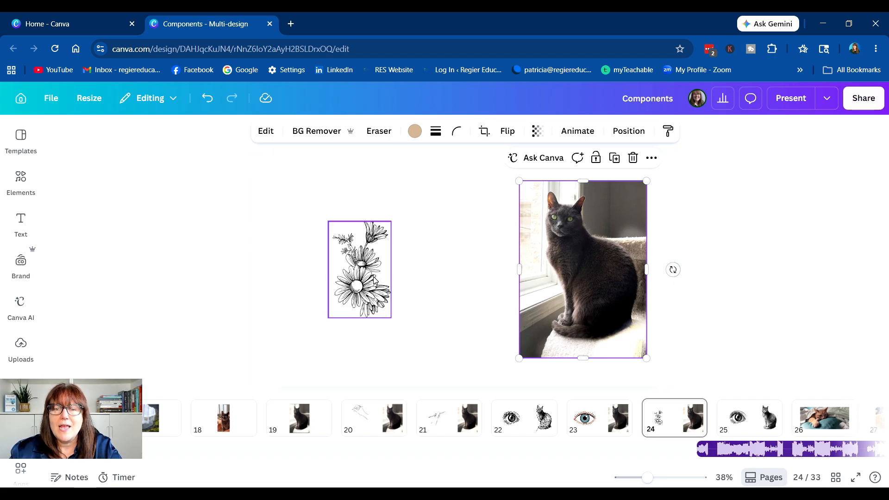
Step: Delete the daisy sketch graphic from the page
left_click(373, 263)
left_click(595, 261)
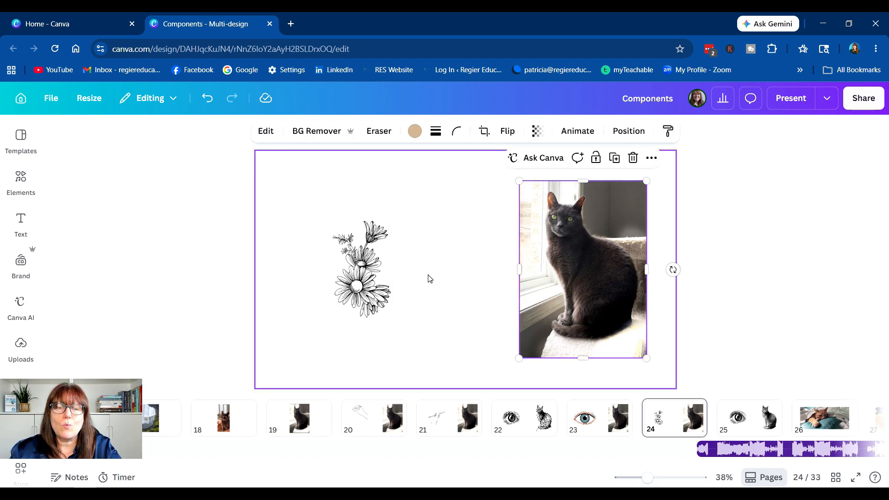
left_click(375, 262)
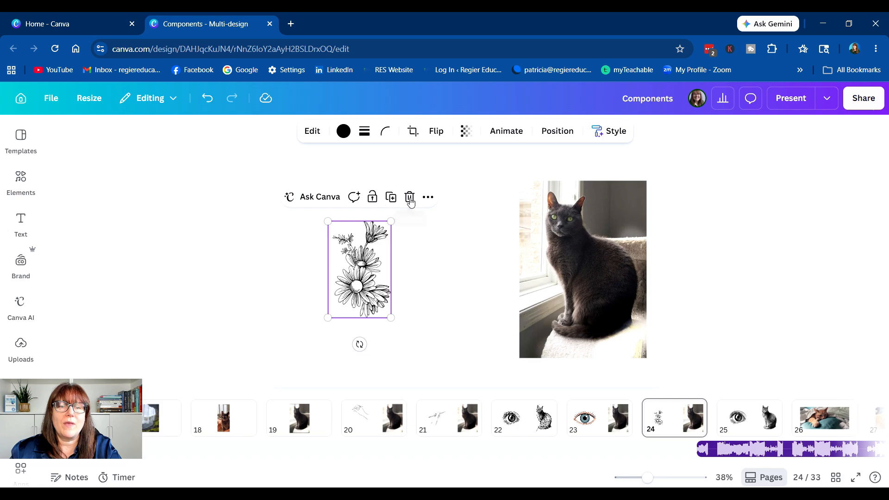
key("Delete")
Step: Add a sketched eye graphic from the sketch search results and move it left of the cat photo
left_click(20, 181)
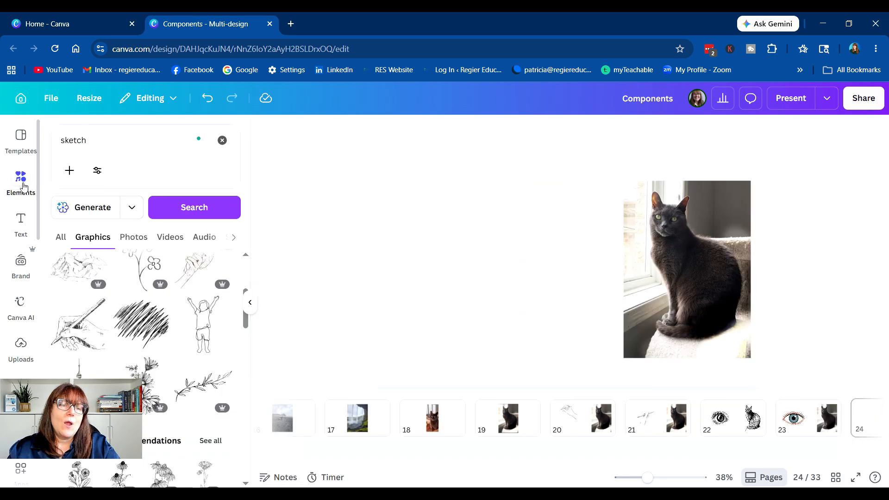
scroll(189, 339, "up", 3)
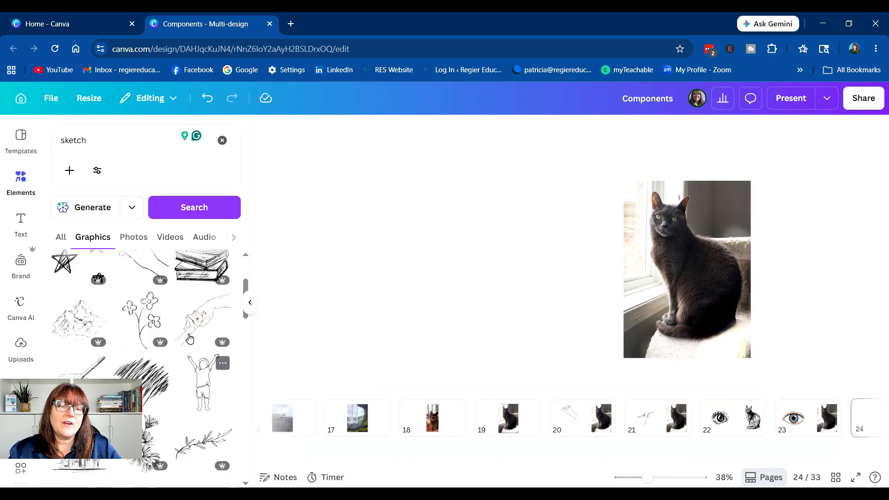
scroll(189, 339, "down", 10)
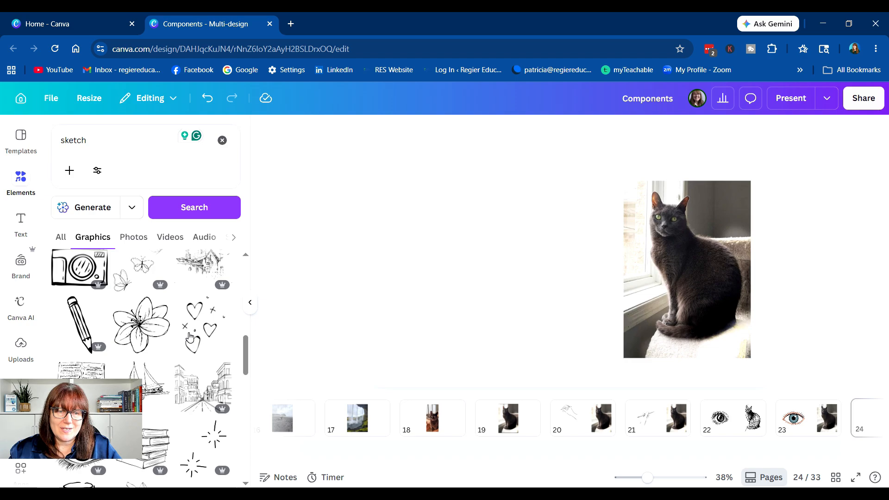
scroll(190, 333, "down", 3)
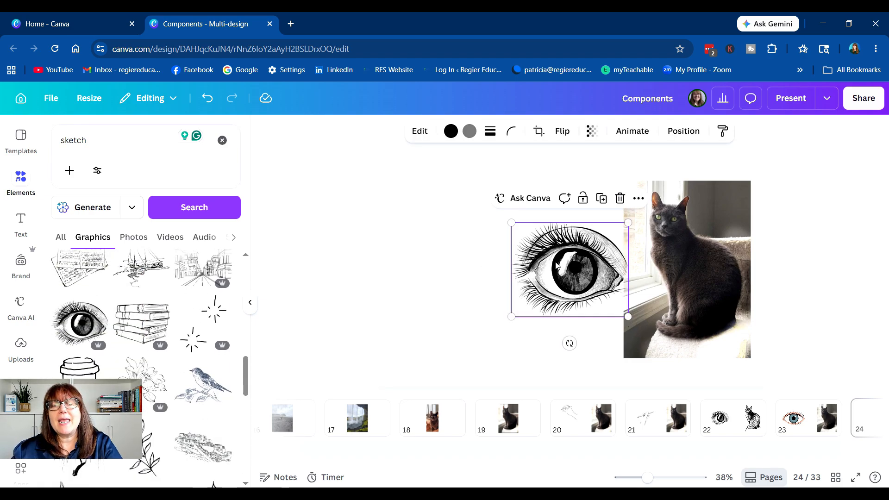
left_click_drag(556, 265, 473, 273)
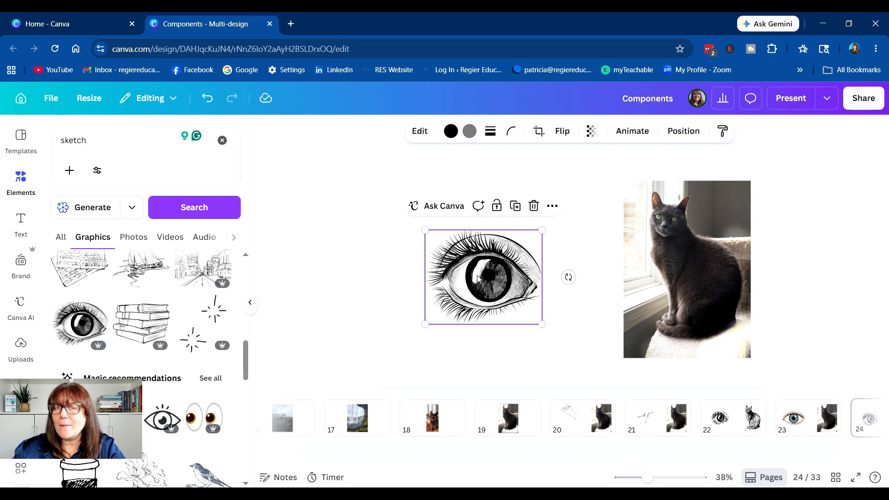
Step: Try to copy the eye graphic's style and apply it to the cat photo
right_click(478, 278)
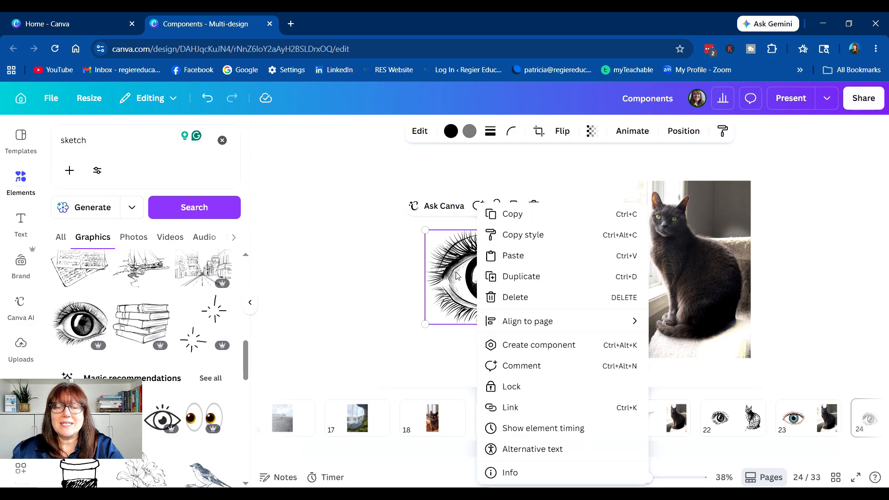
left_click(513, 235)
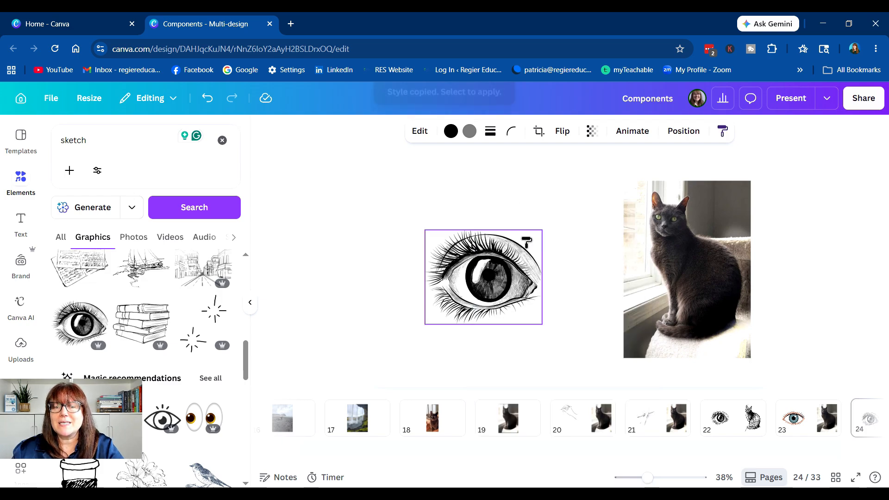
left_click(687, 256)
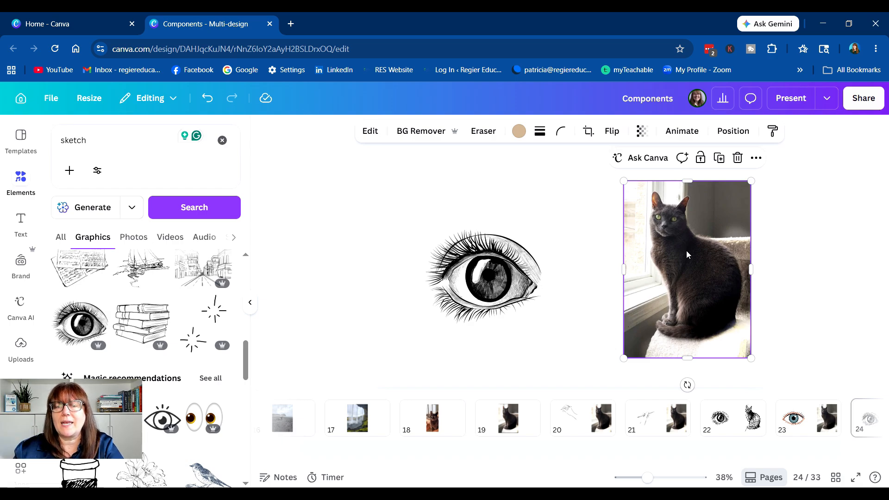
Step: Copy the eye graphic's art style and apply it to the cat photo
right_click(504, 259)
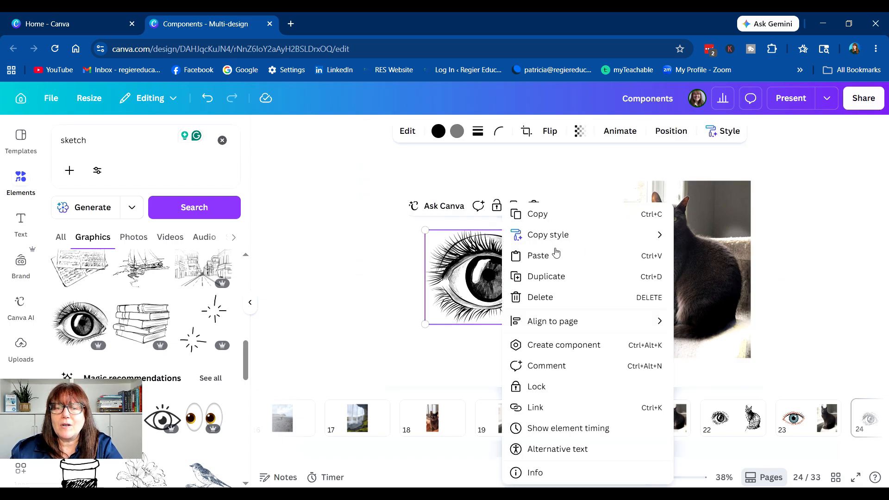
mouse_move(665, 241)
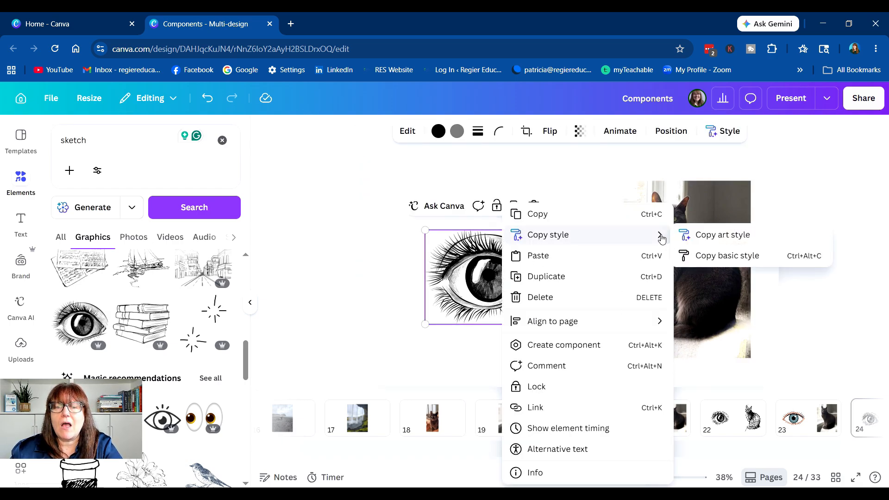
left_click(715, 236)
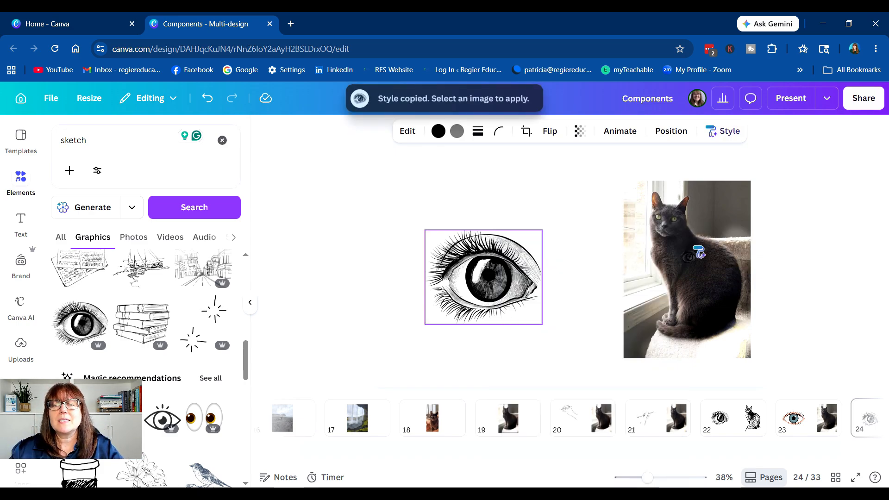
left_click(696, 262)
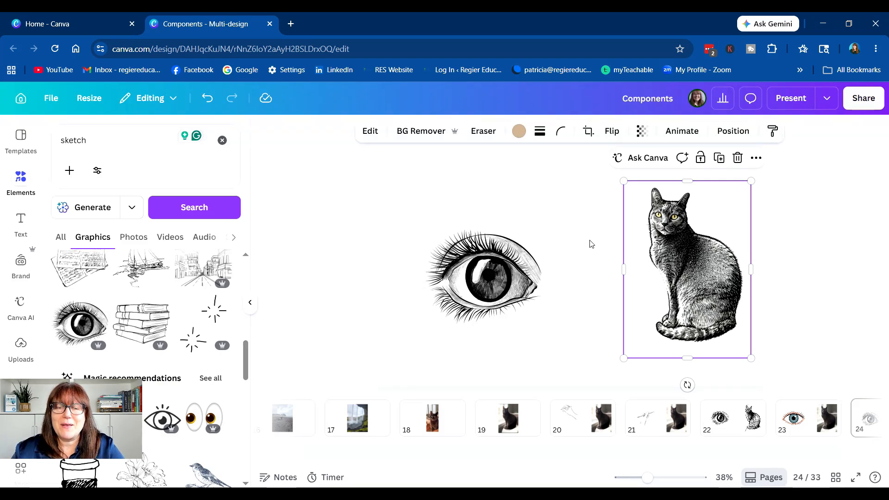
Step: Open the Templates section and show all AI video effects
left_click(488, 179)
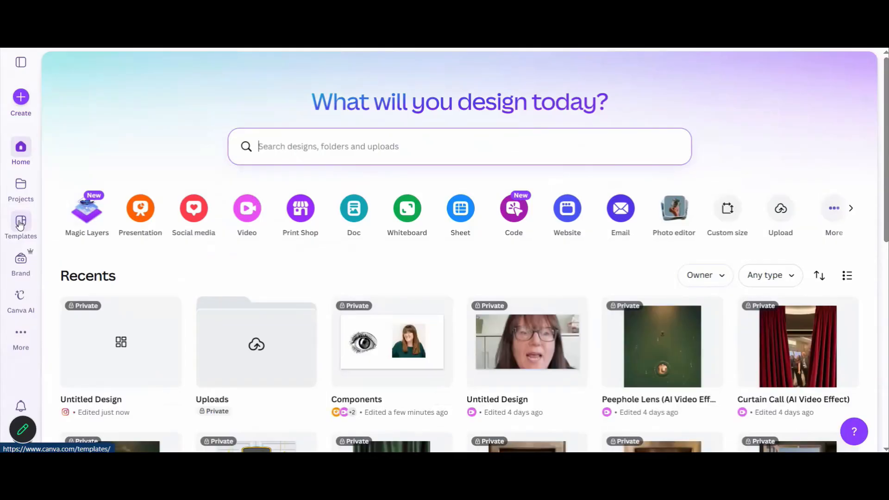
left_click(20, 224)
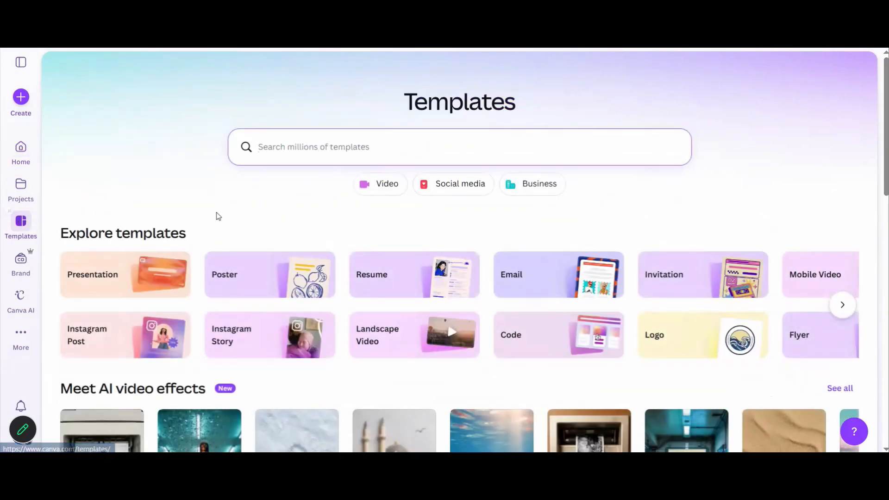
scroll(216, 215, "down", 2)
scroll(217, 215, "down", 2)
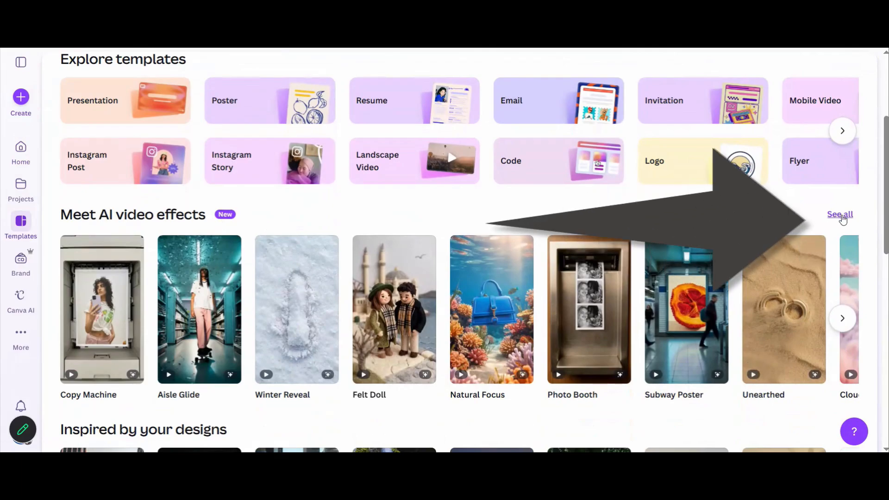
left_click(841, 216)
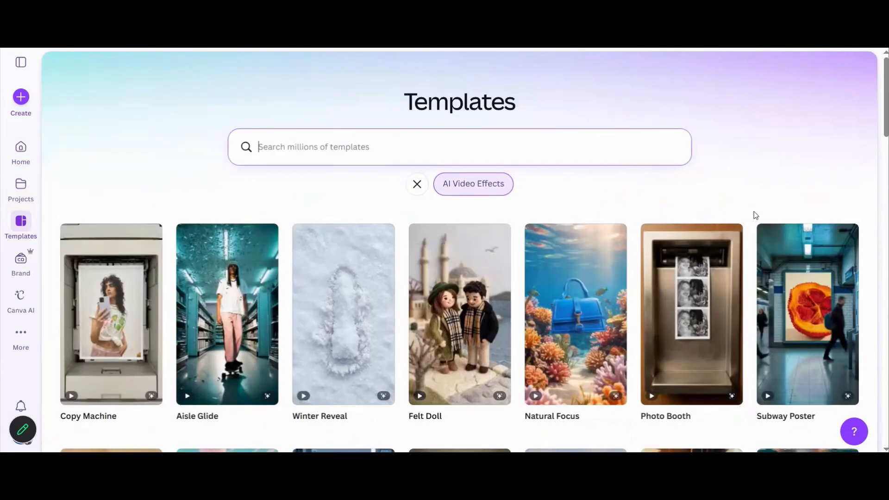
Step: Browse the AI video effects and open the Peephole Lens effect
mouse_move(692, 301)
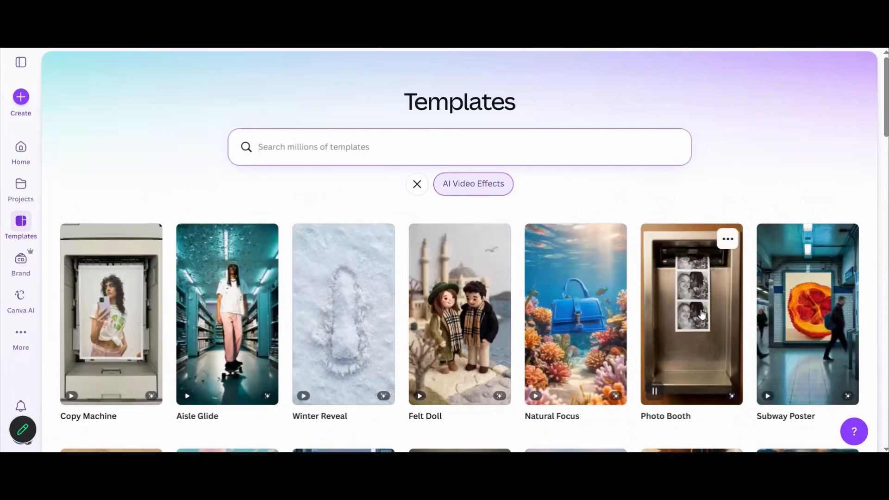
scroll(696, 308, "down", 2)
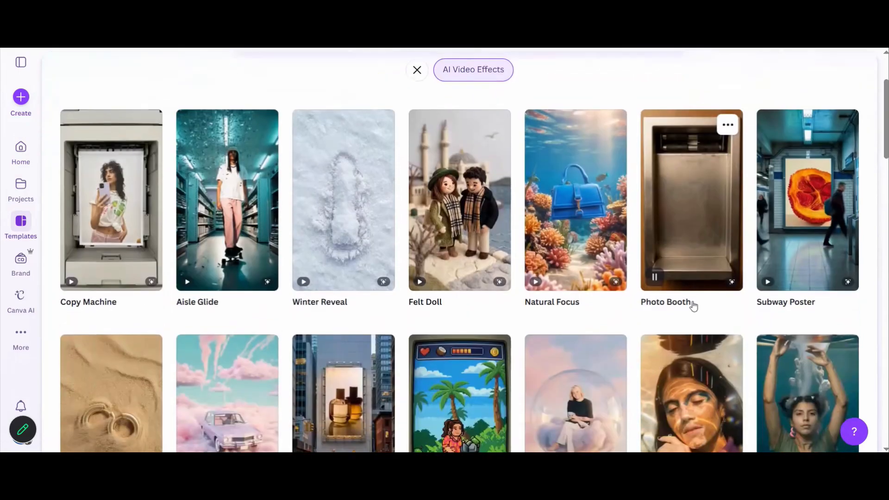
scroll(691, 301, "down", 2)
scroll(690, 294, "down", 3)
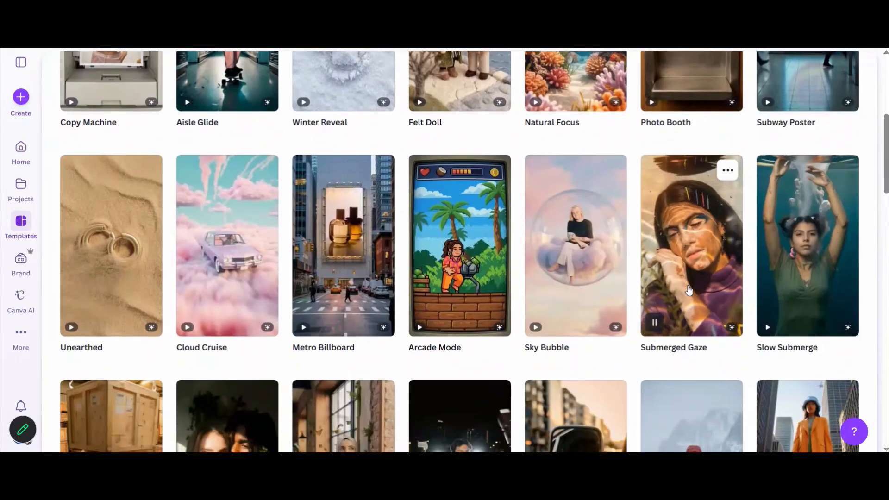
scroll(689, 290, "down", 3)
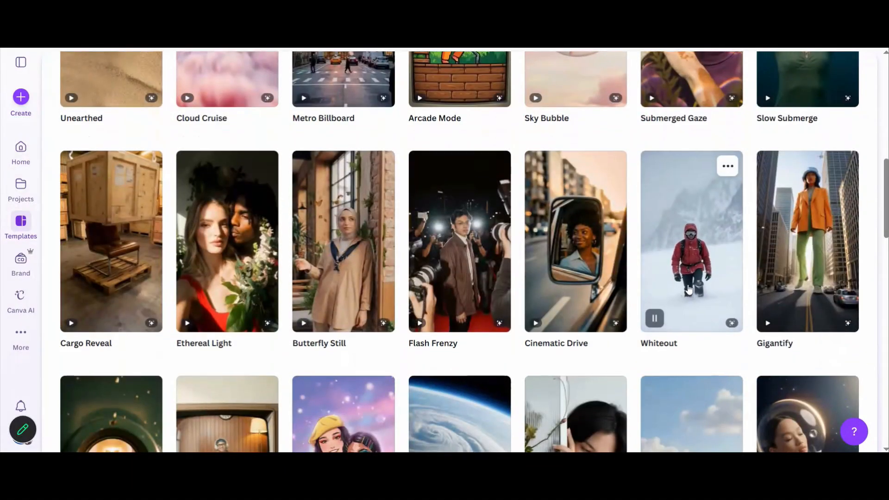
scroll(688, 290, "down", 3)
scroll(689, 291, "down", 1)
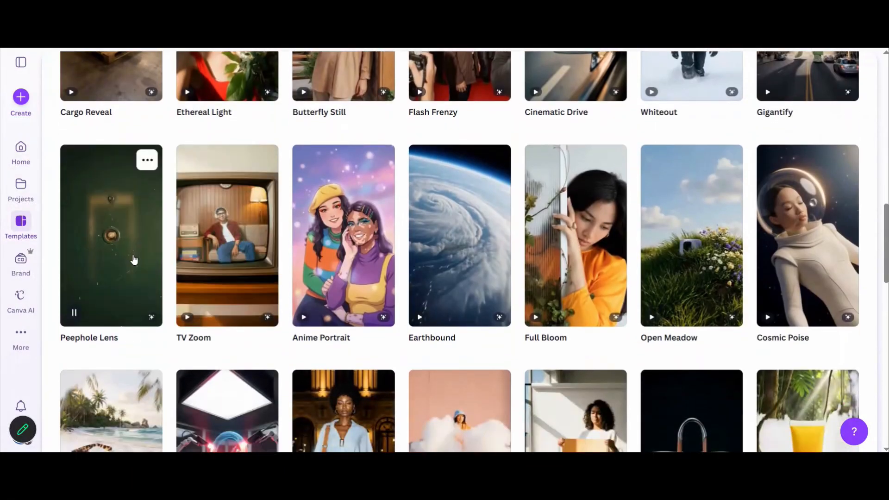
left_click(132, 260)
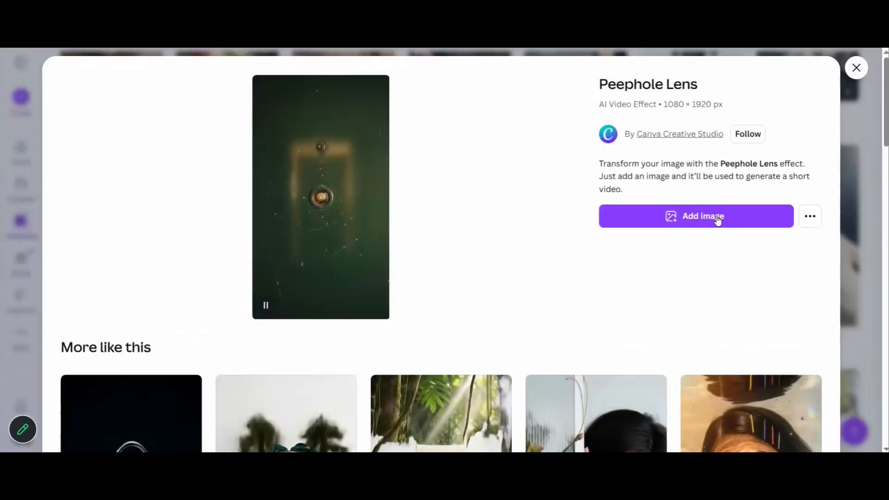
Step: Add a photo of a person to the Peephole Lens effect and create the video with AI
left_click(715, 222)
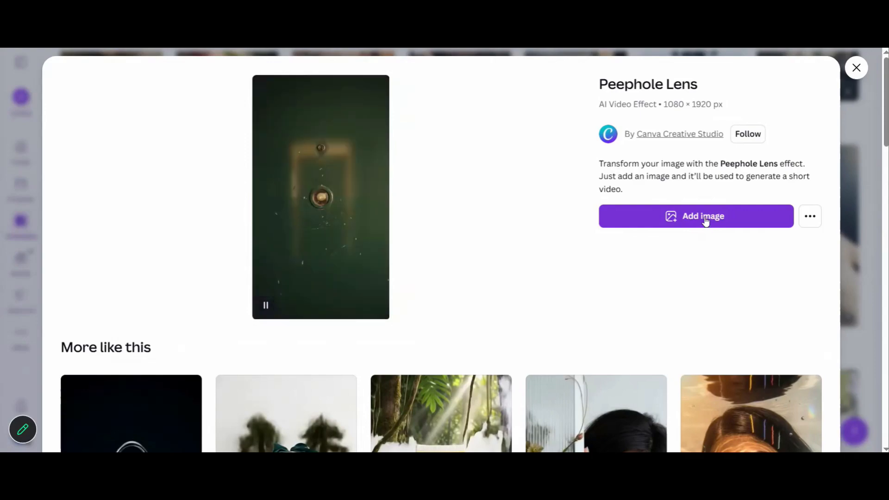
left_click(704, 219)
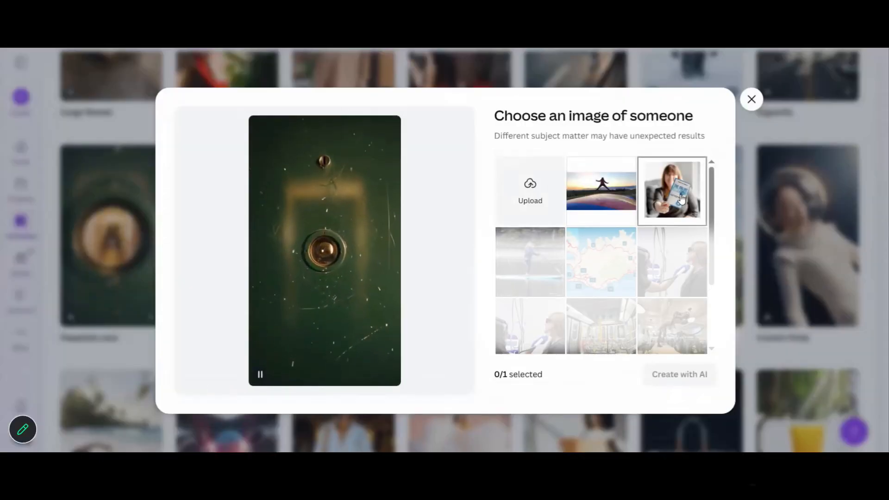
left_click(679, 200)
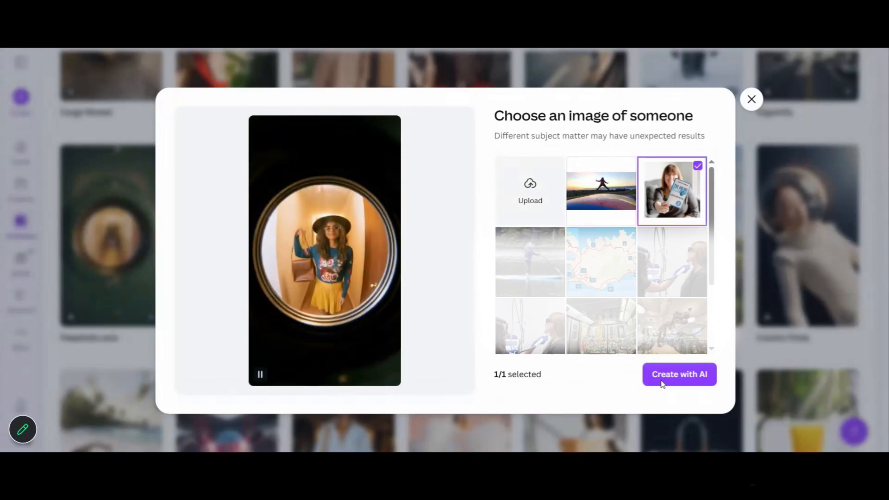
left_click(684, 378)
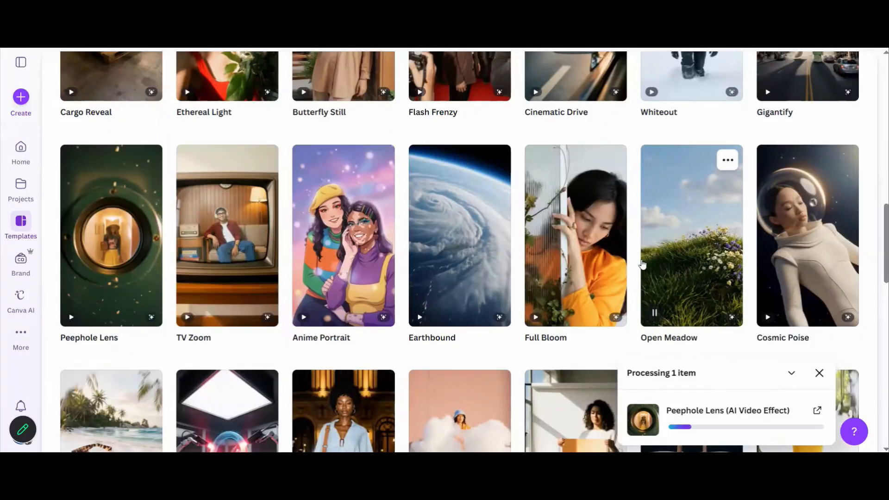
scroll(620, 255, "down", 2)
scroll(611, 253, "down", 1)
scroll(582, 314, "up", 15)
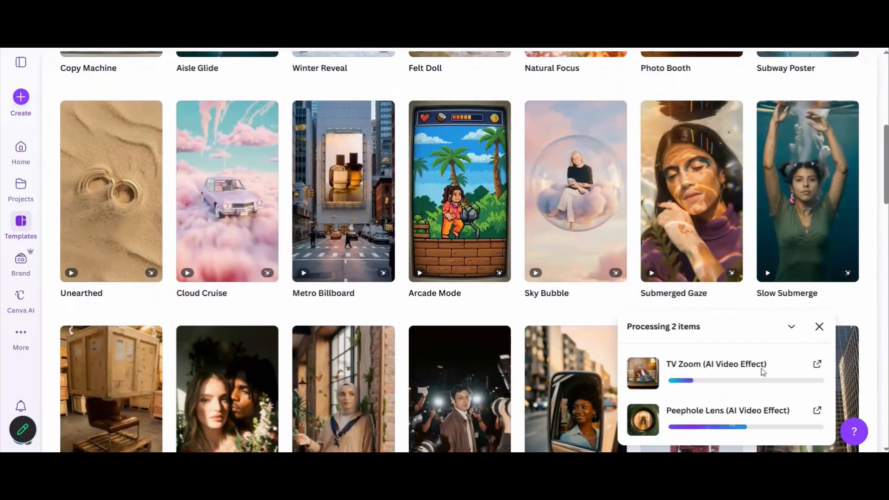
scroll(466, 332, "down", 8)
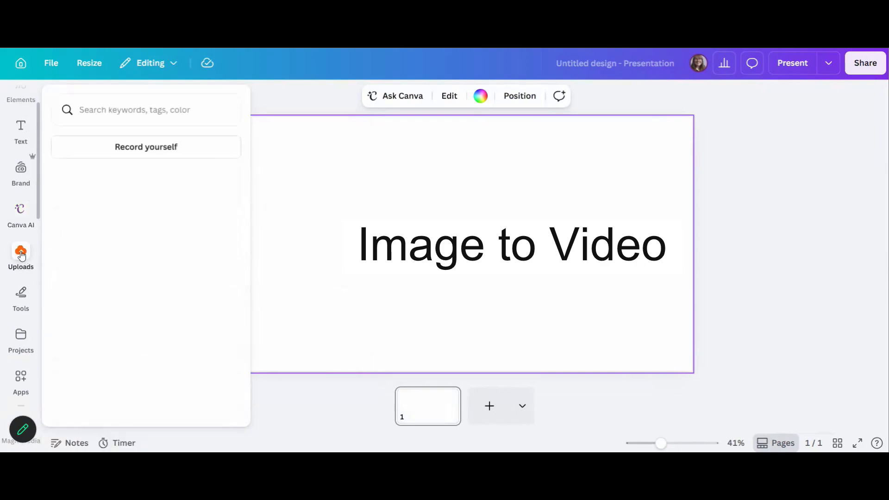
Step: Delete the 'Image to Video' title and place the uploaded jumping photo onto the slide
key("Delete")
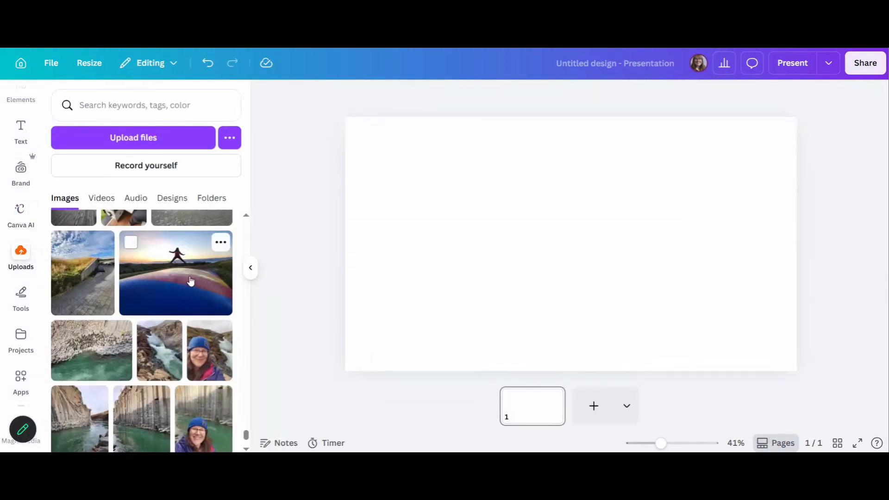
left_click_drag(191, 281, 350, 176)
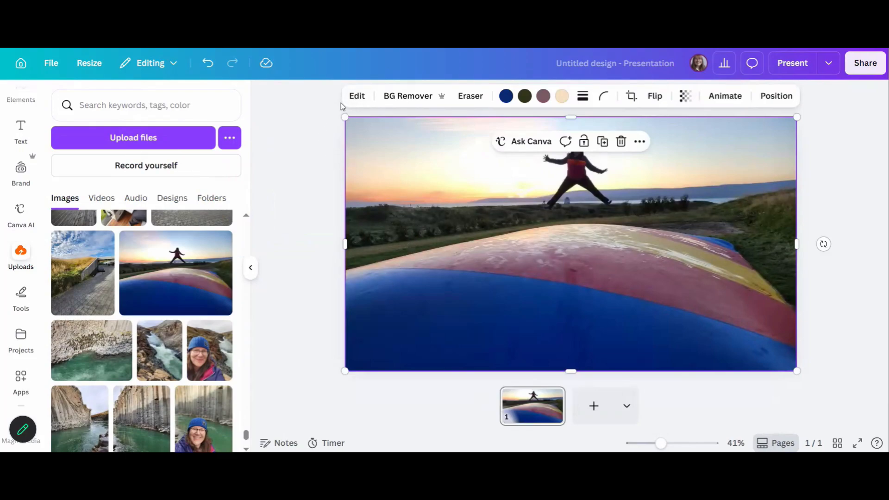
Step: Turn the photo into a 5 second video with Image to Video and add the video to the design
left_click(357, 98)
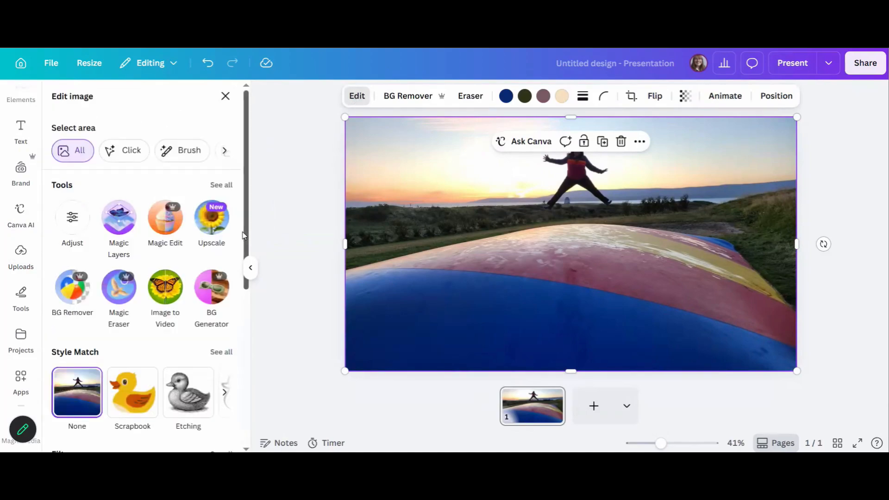
left_click(171, 292)
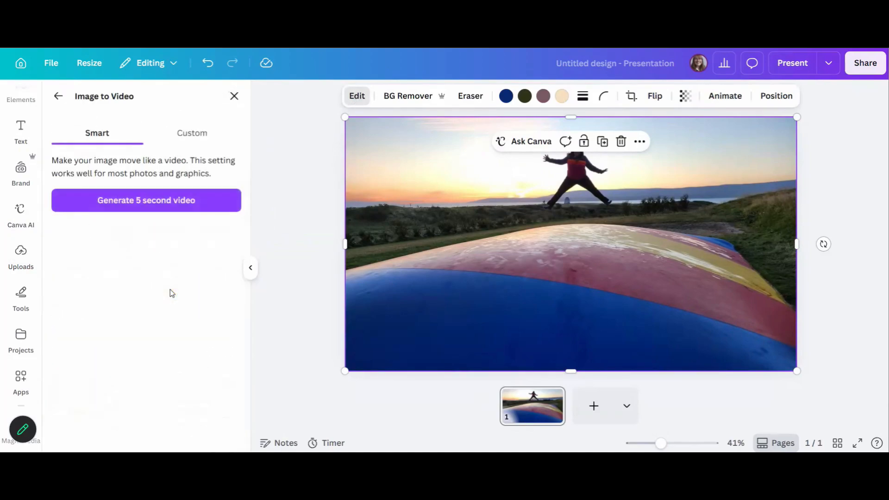
left_click(141, 203)
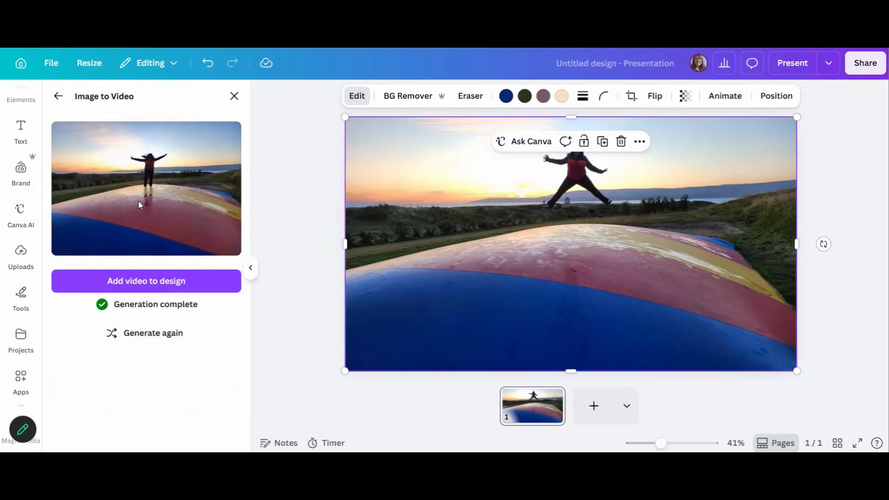
left_click(162, 281)
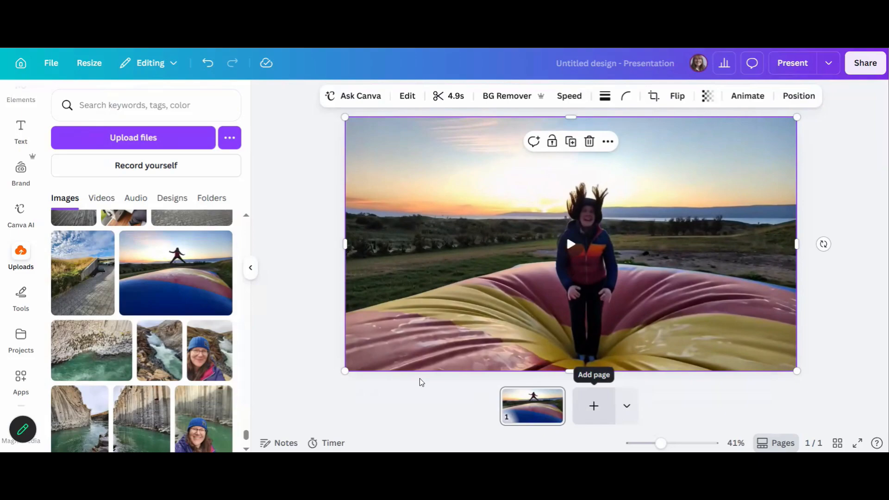
Step: Open the Peephole Lens AI video from the home page's recent designs and play it
left_click(20, 65)
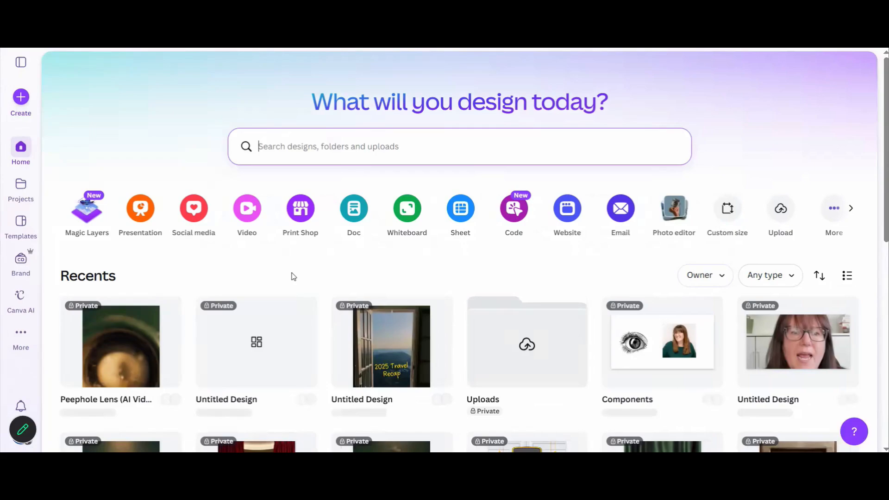
left_click(124, 352)
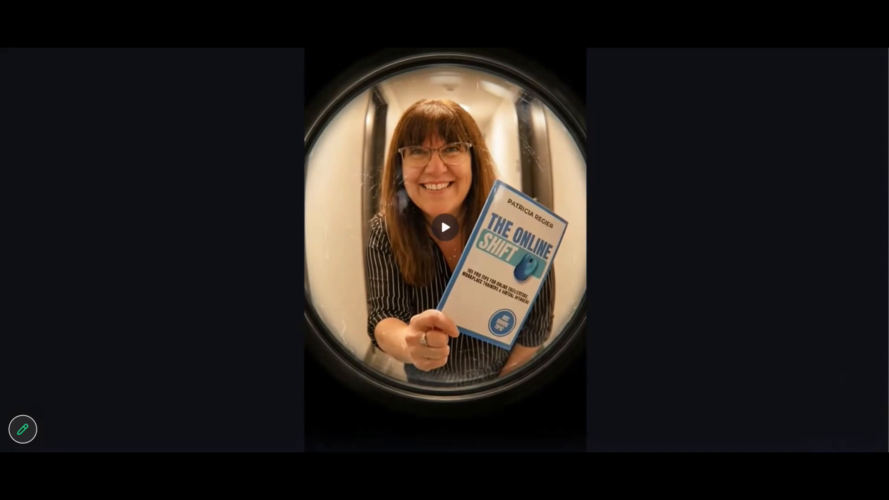
key("Escape")
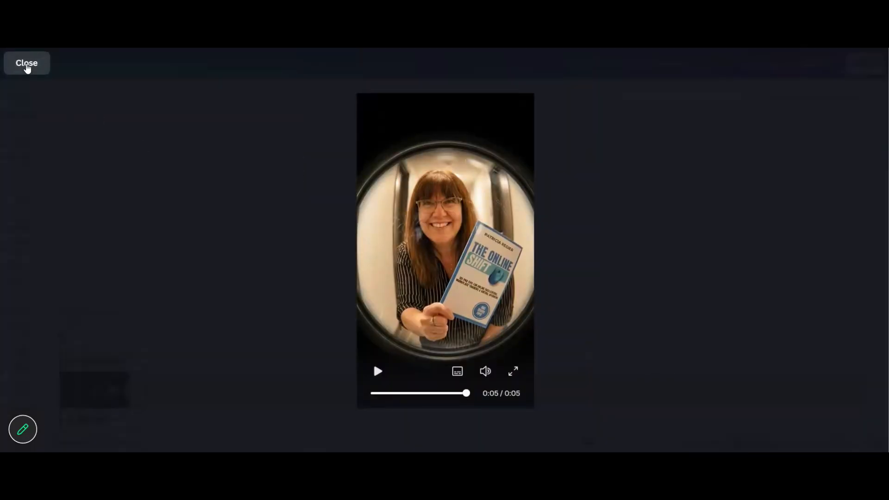
left_click(26, 65)
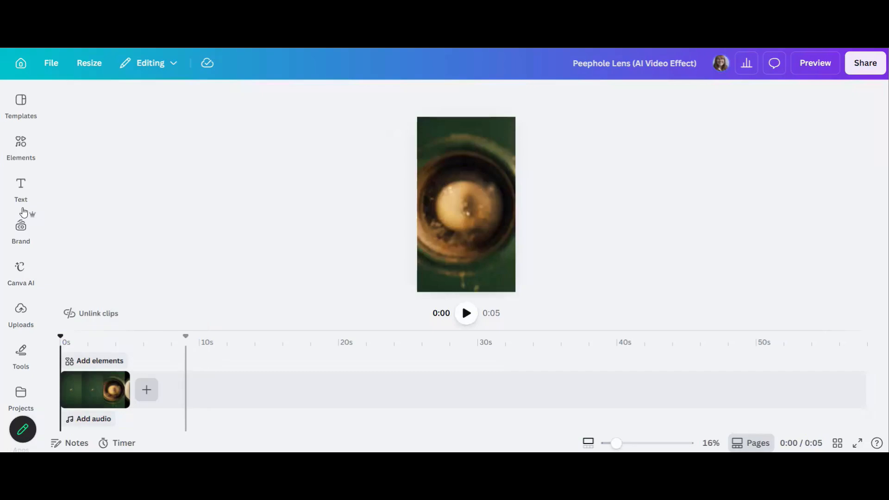
Step: Add the uploaded 6.3s talking-head clip to the end of the video design's timeline
left_click(21, 145)
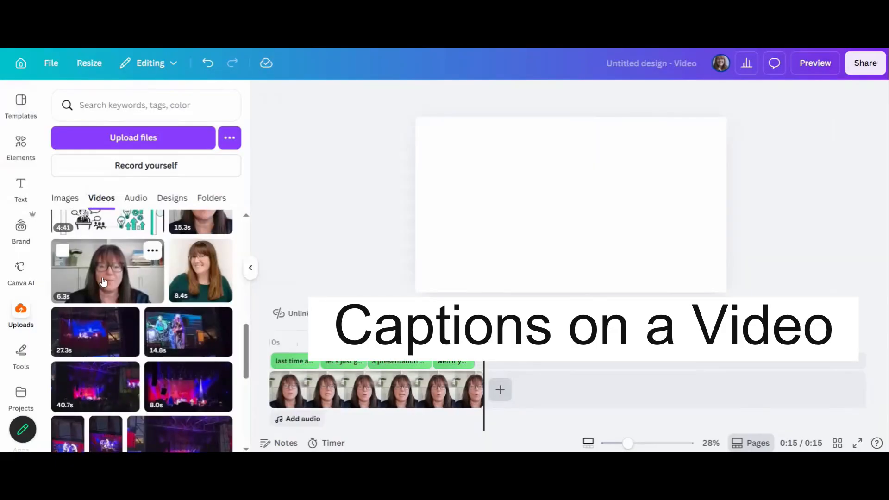
left_click(103, 281)
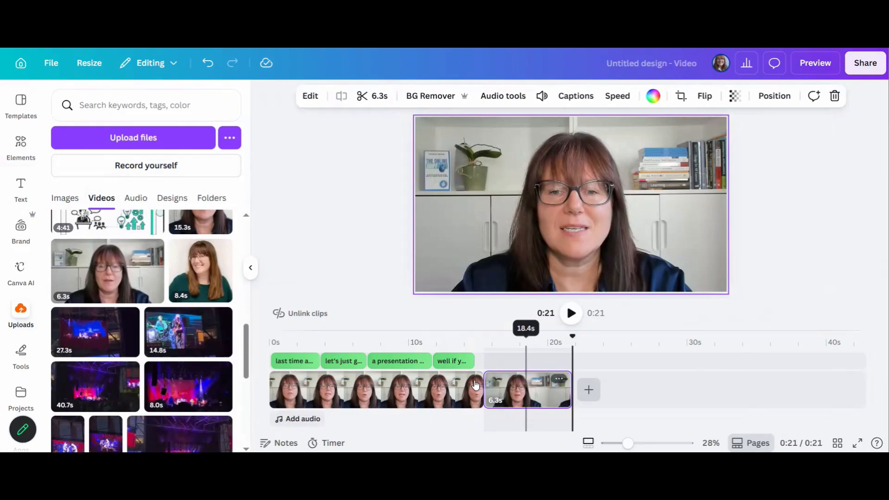
left_click(503, 388)
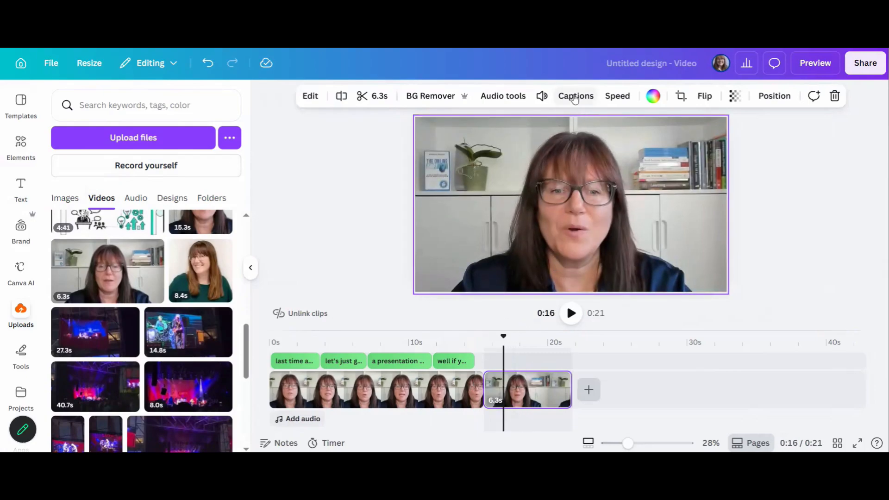
Step: Generate captions for all selected clips in the Evergreen style
left_click(574, 96)
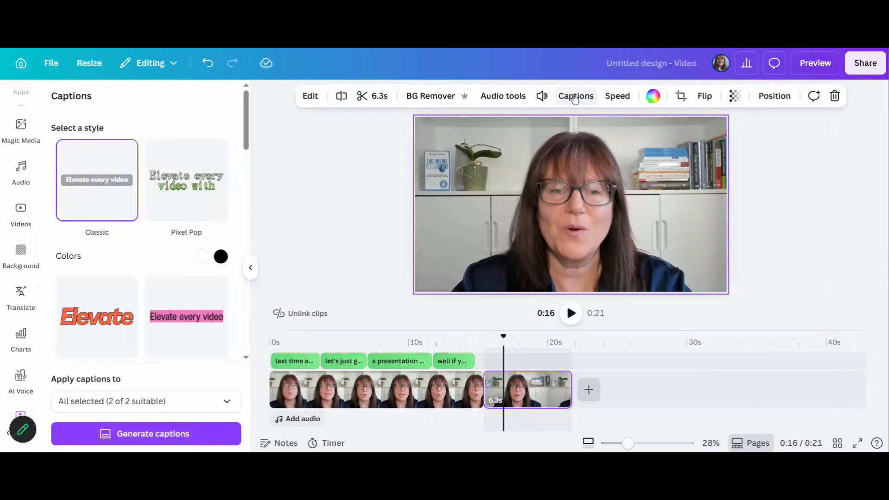
scroll(132, 213, "down", 5)
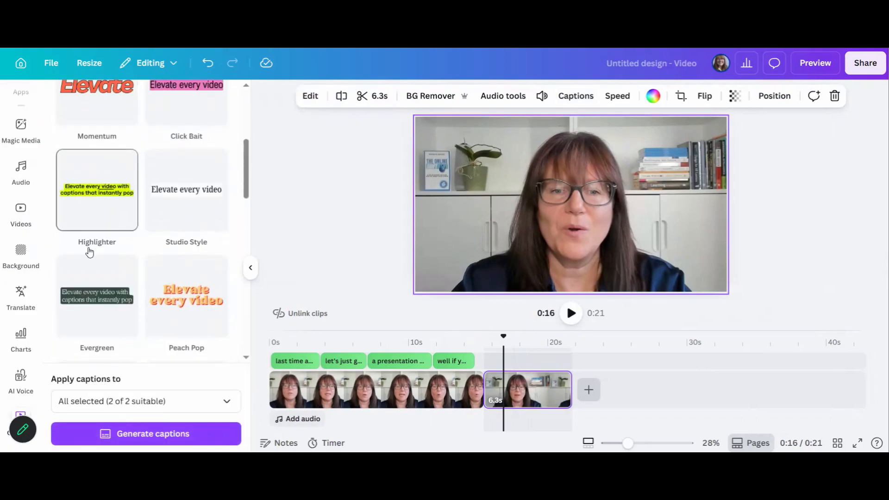
scroll(169, 302, "up", 2)
scroll(169, 301, "down", 3)
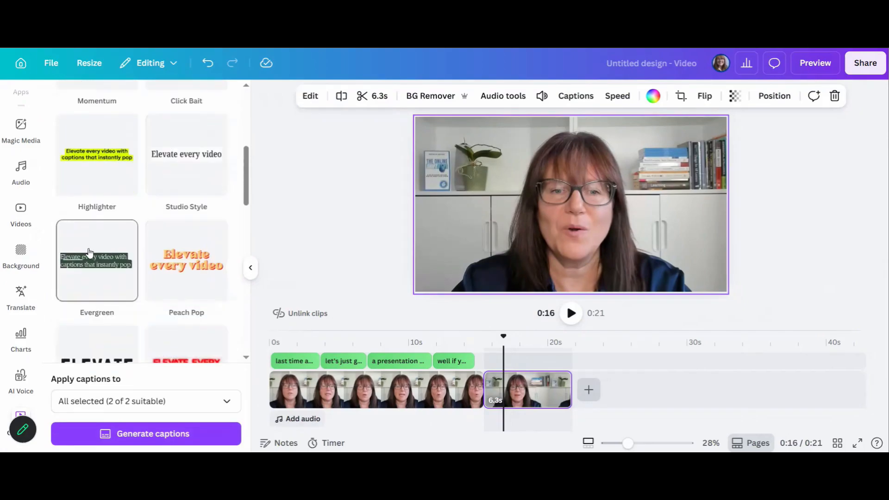
left_click(90, 252)
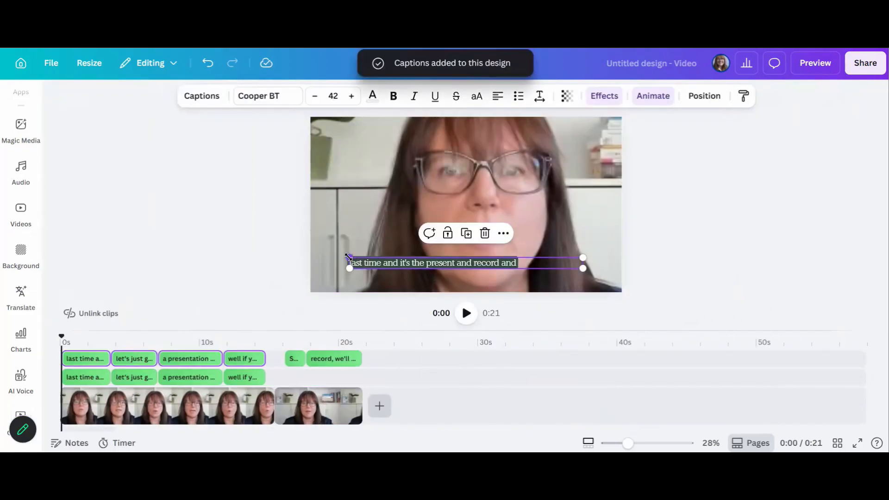
Step: Widen the caption text box on both sides and move it slightly lower
left_click_drag(349, 258, 328, 257)
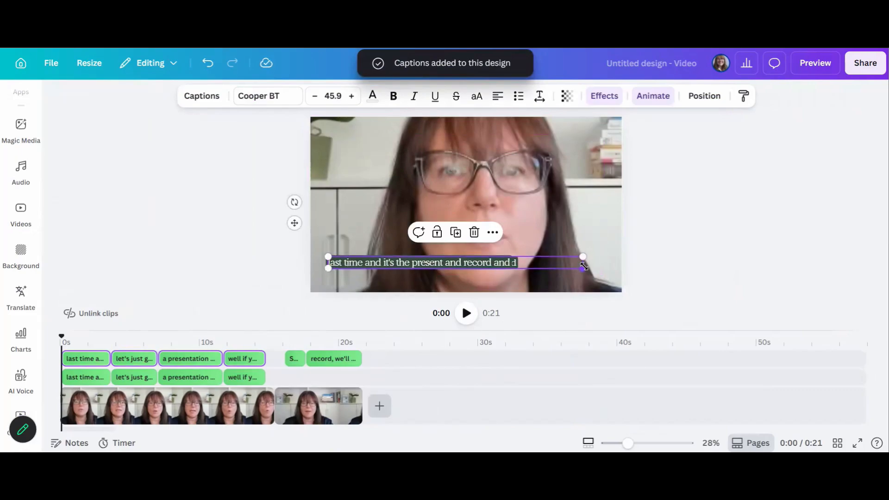
left_click_drag(581, 257, 628, 254)
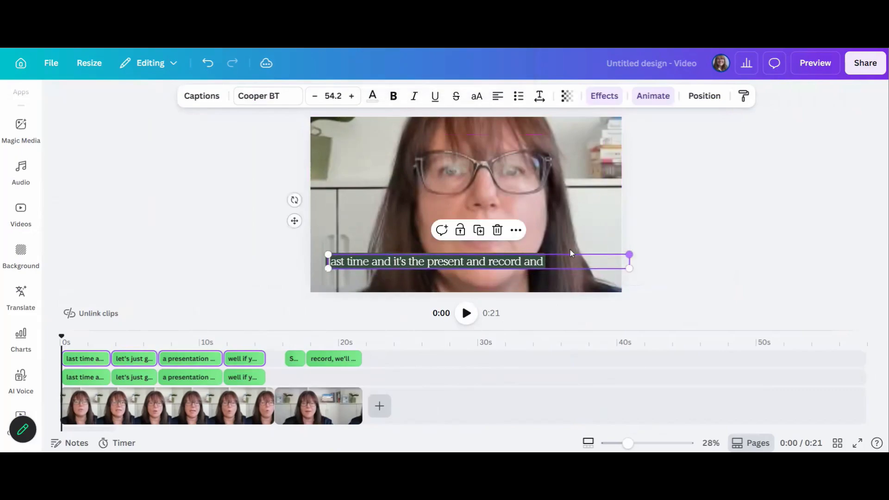
left_click_drag(515, 265, 515, 269)
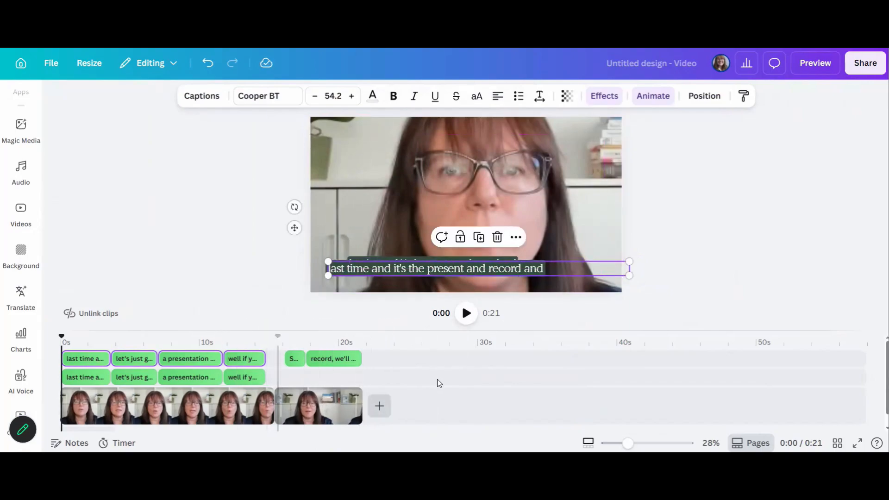
Step: Play the video full screen from the 15 second mark
left_click(277, 375)
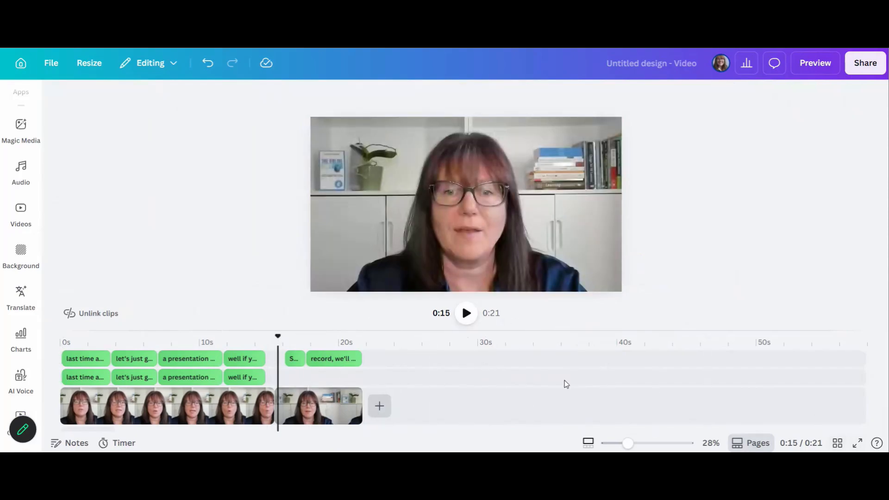
left_click(857, 443)
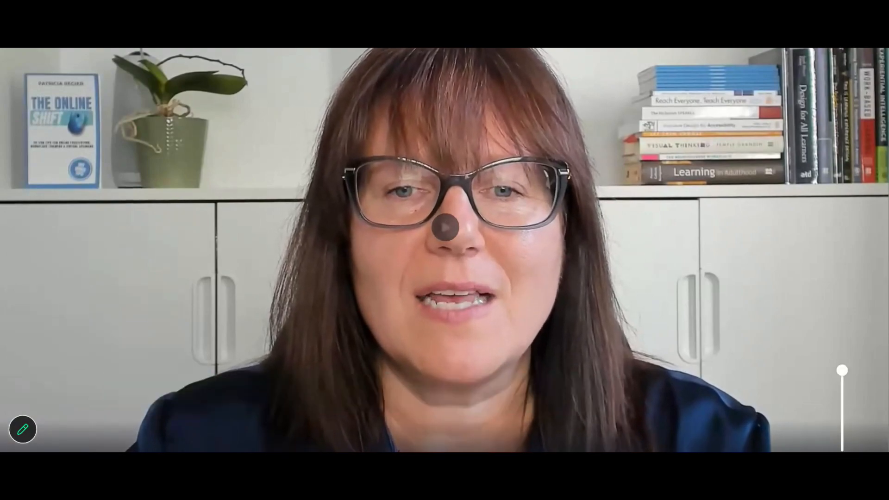
key("Escape")
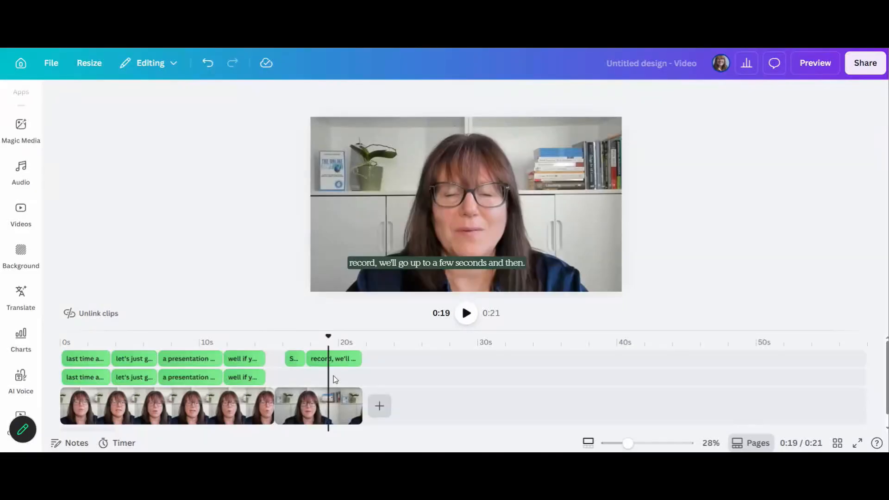
Step: Edit the last caption, adding the word 'edit' at its end
left_click(339, 376)
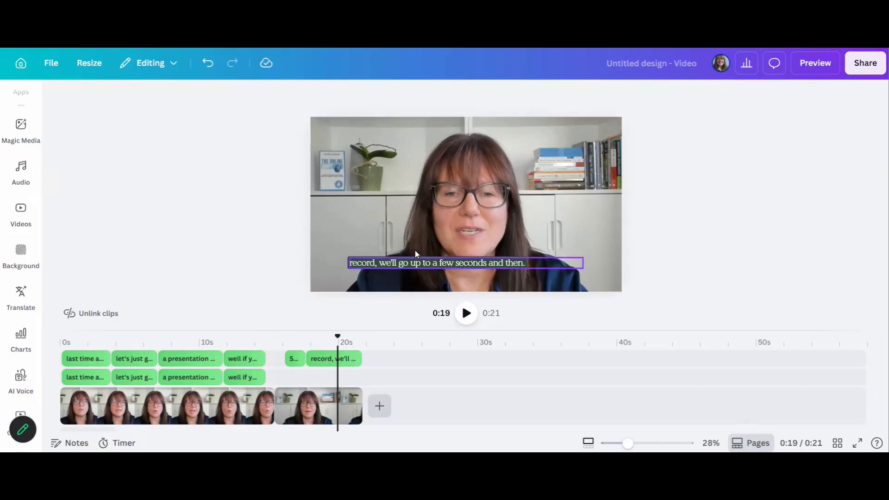
left_click(390, 264)
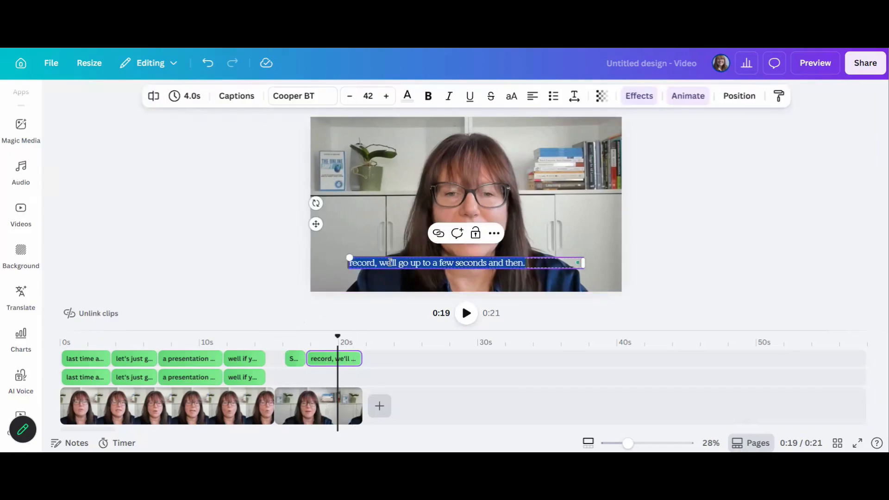
left_click(422, 262)
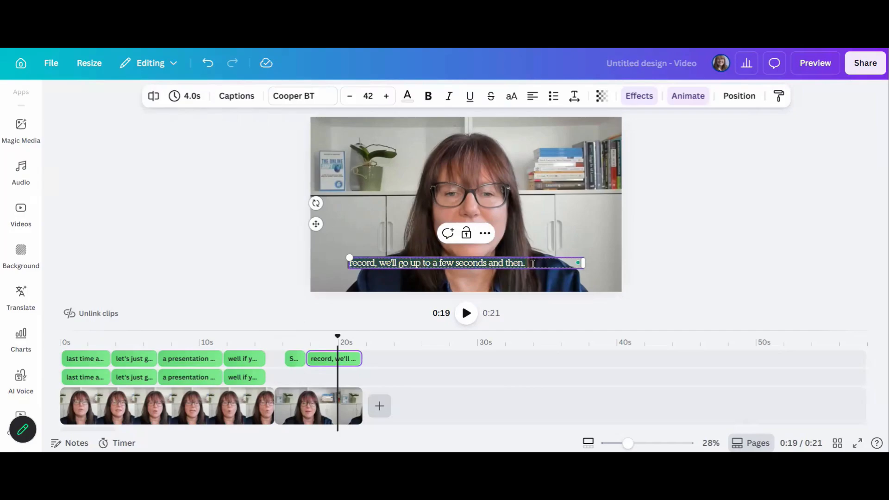
Step: Open the download options to save the design as an MP4 video
left_click(861, 64)
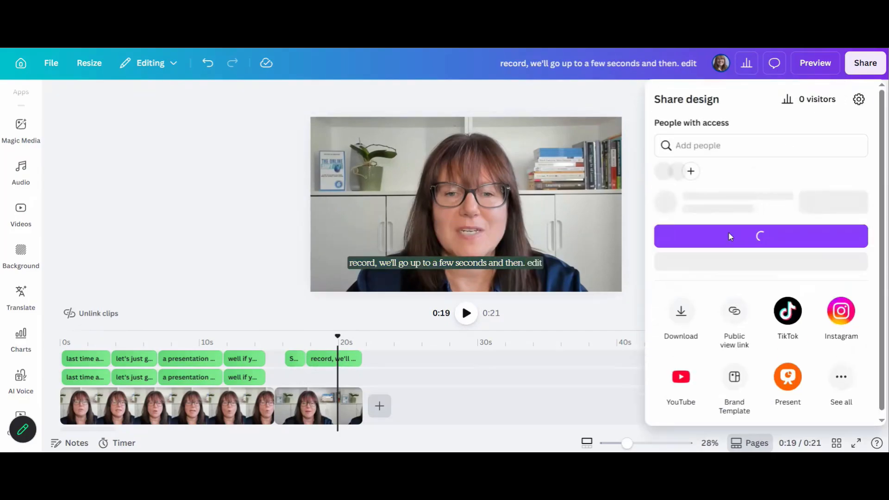
left_click(681, 337)
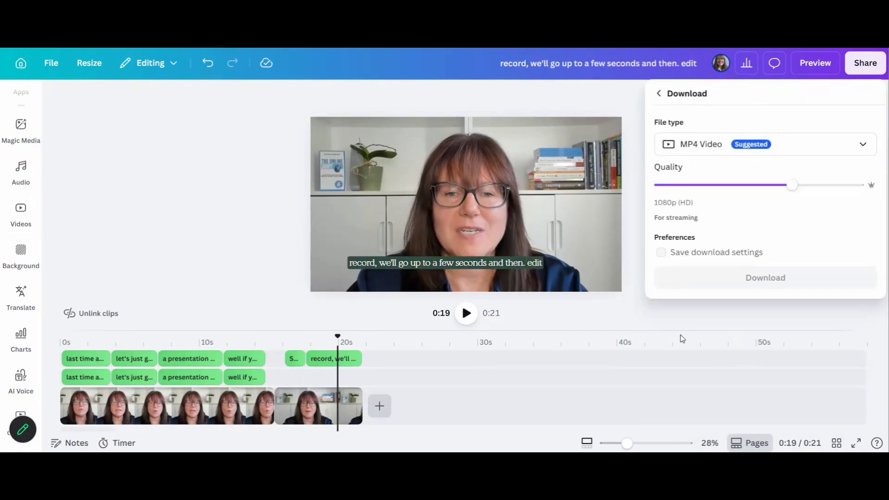